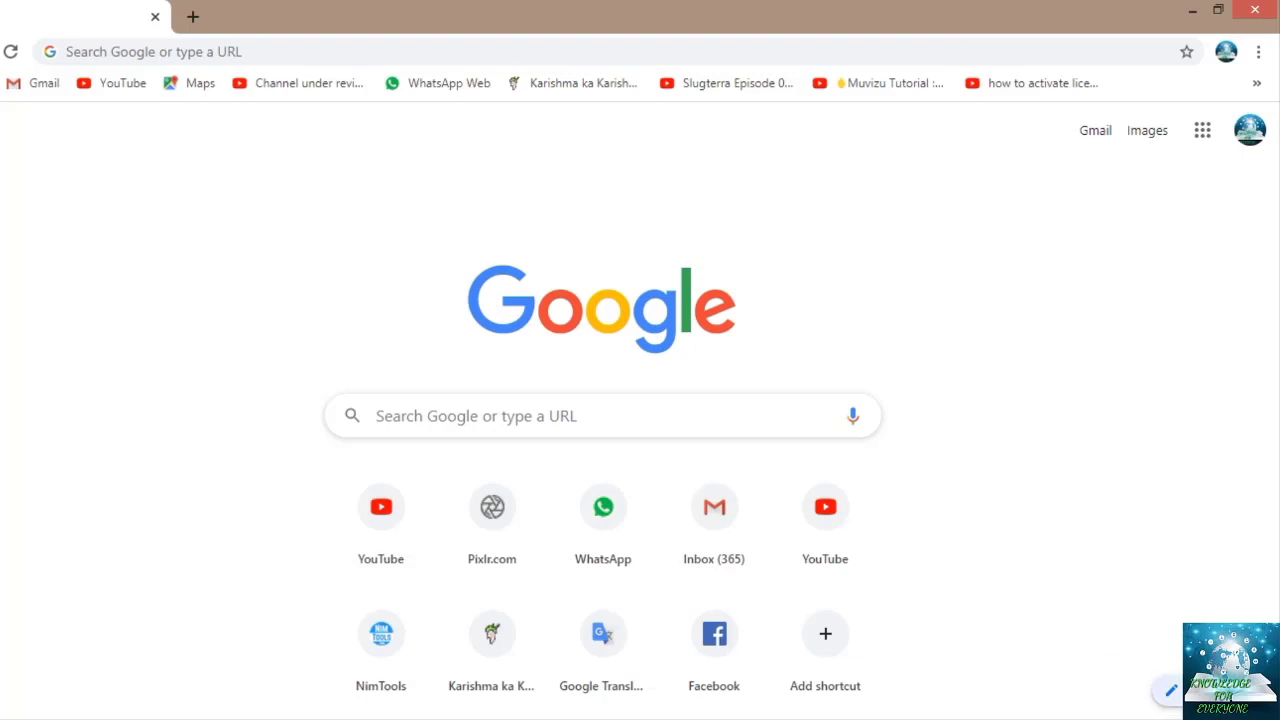
Browse the Pride and Textures collections, then set the blue ocean water texture as the background.
left_click(1170, 690)
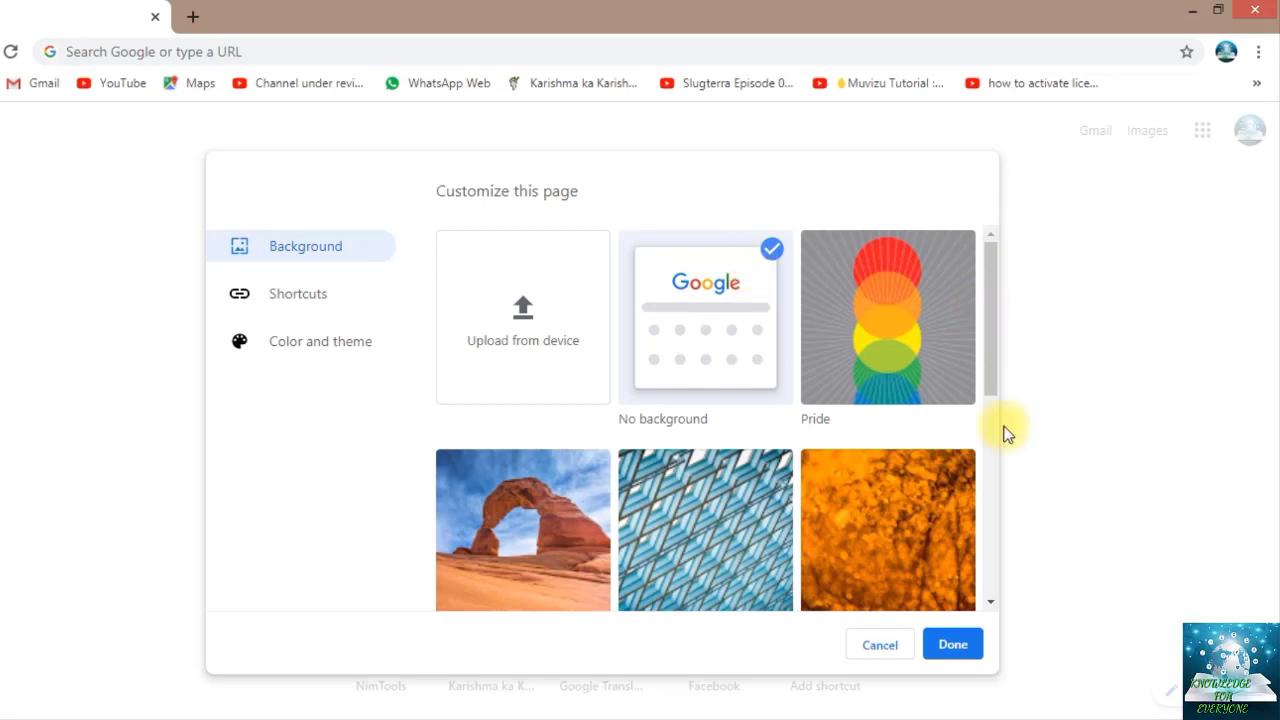
left_click(906, 318)
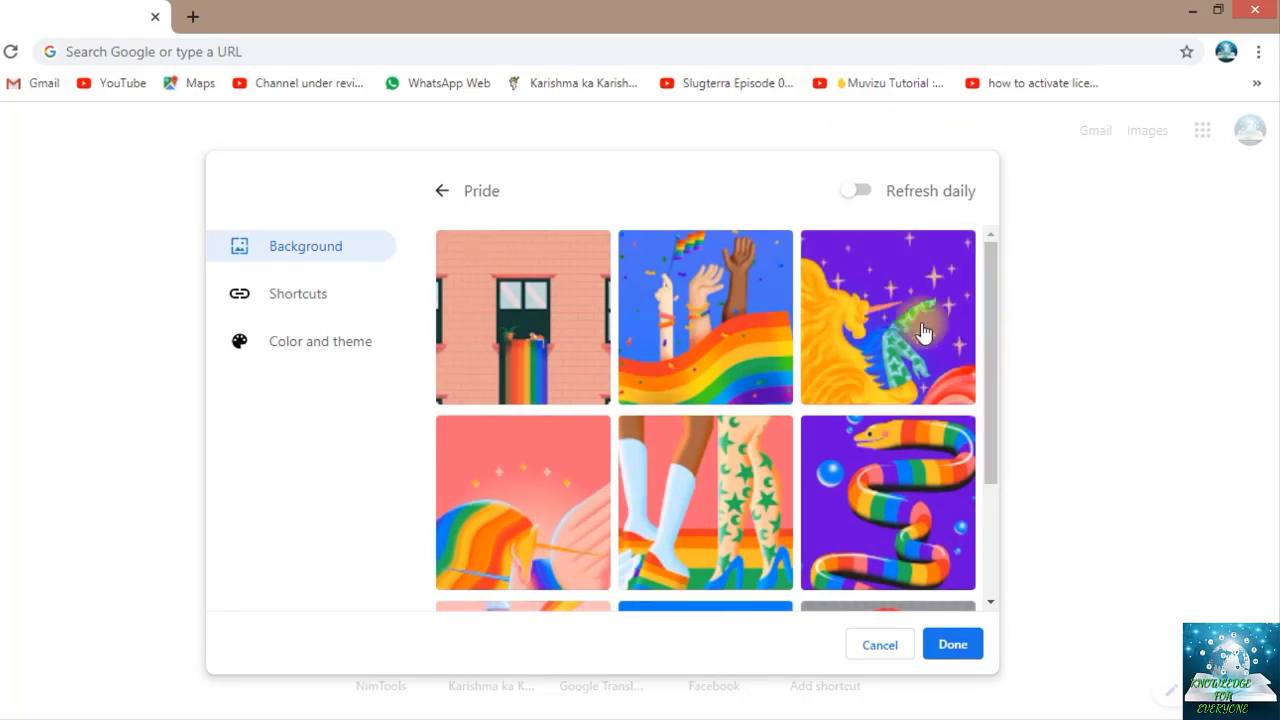
left_click(441, 190)
left_click(714, 560)
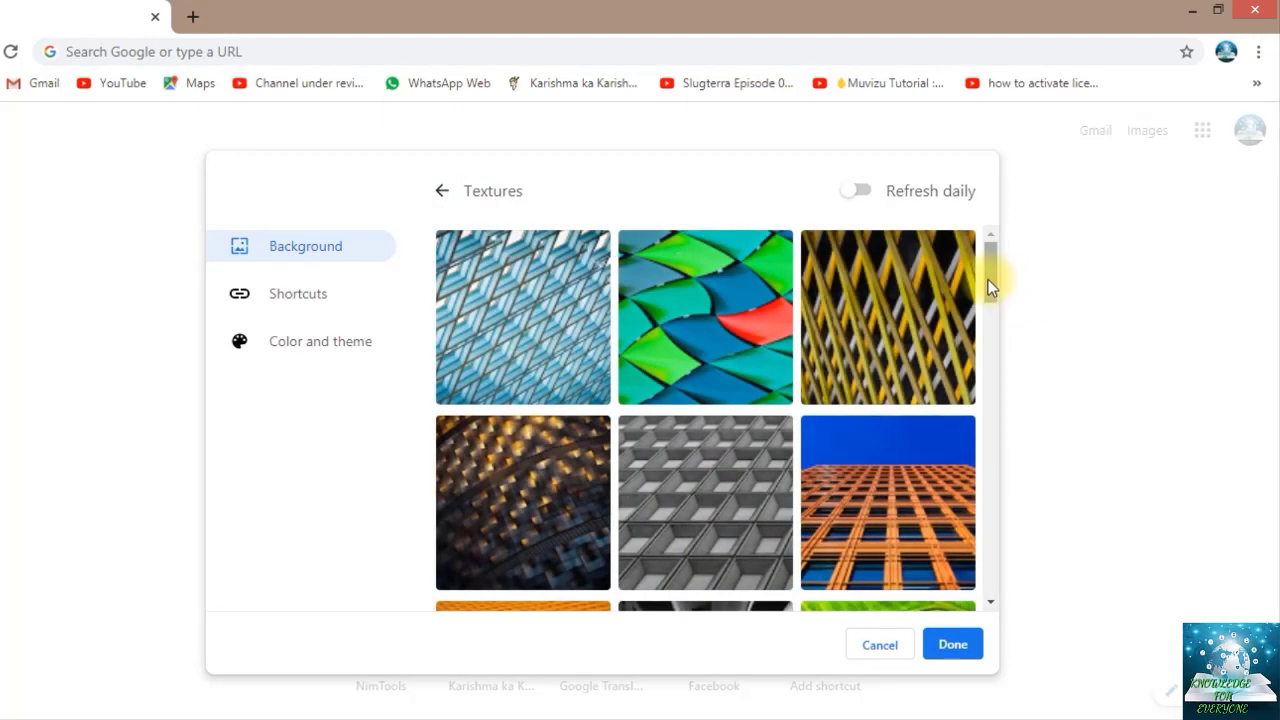
left_click_drag(988, 279, 1034, 506)
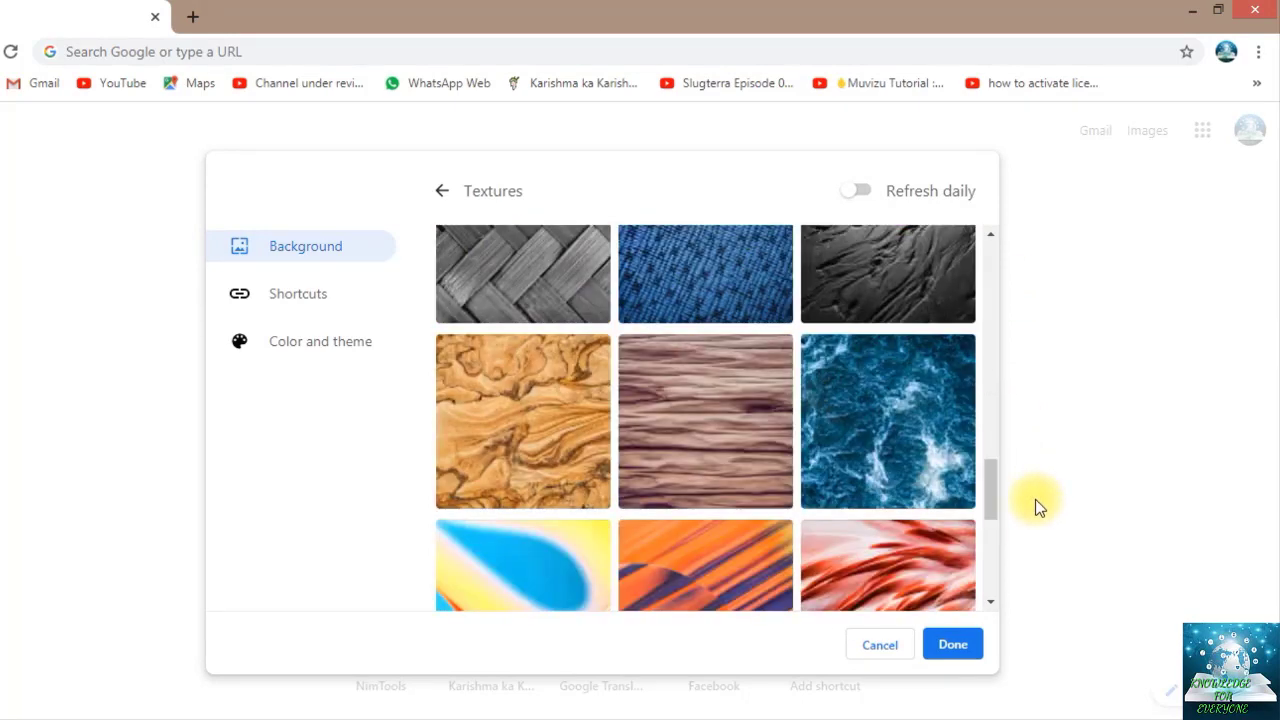
left_click(928, 457)
left_click(945, 645)
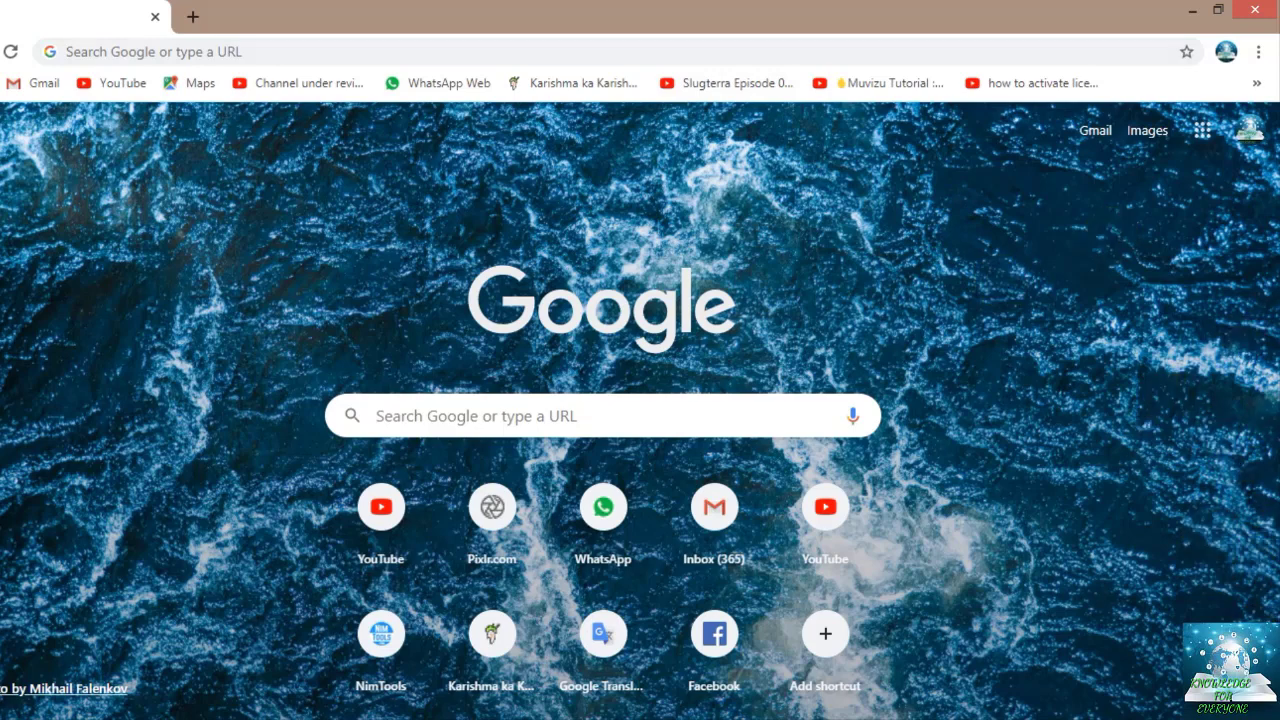
Set the new tab background to No background, then show the Shortcuts settings.
left_click(1250, 695)
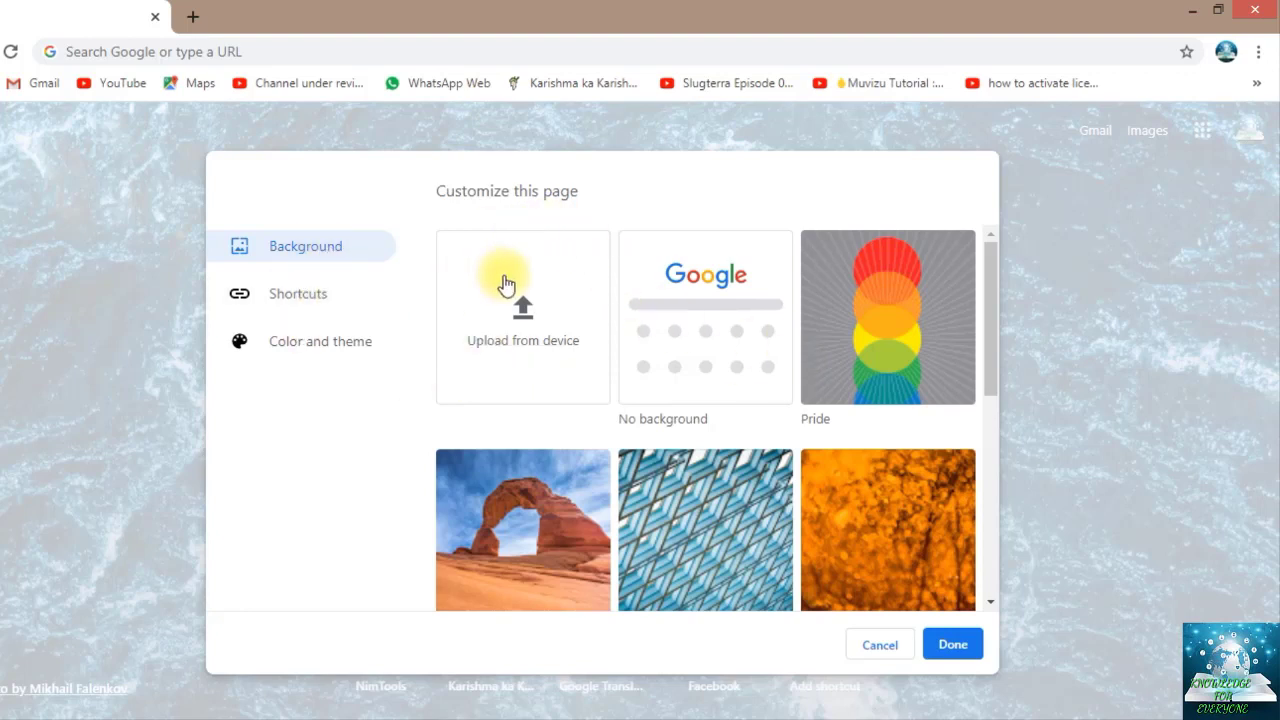
left_click(872, 648)
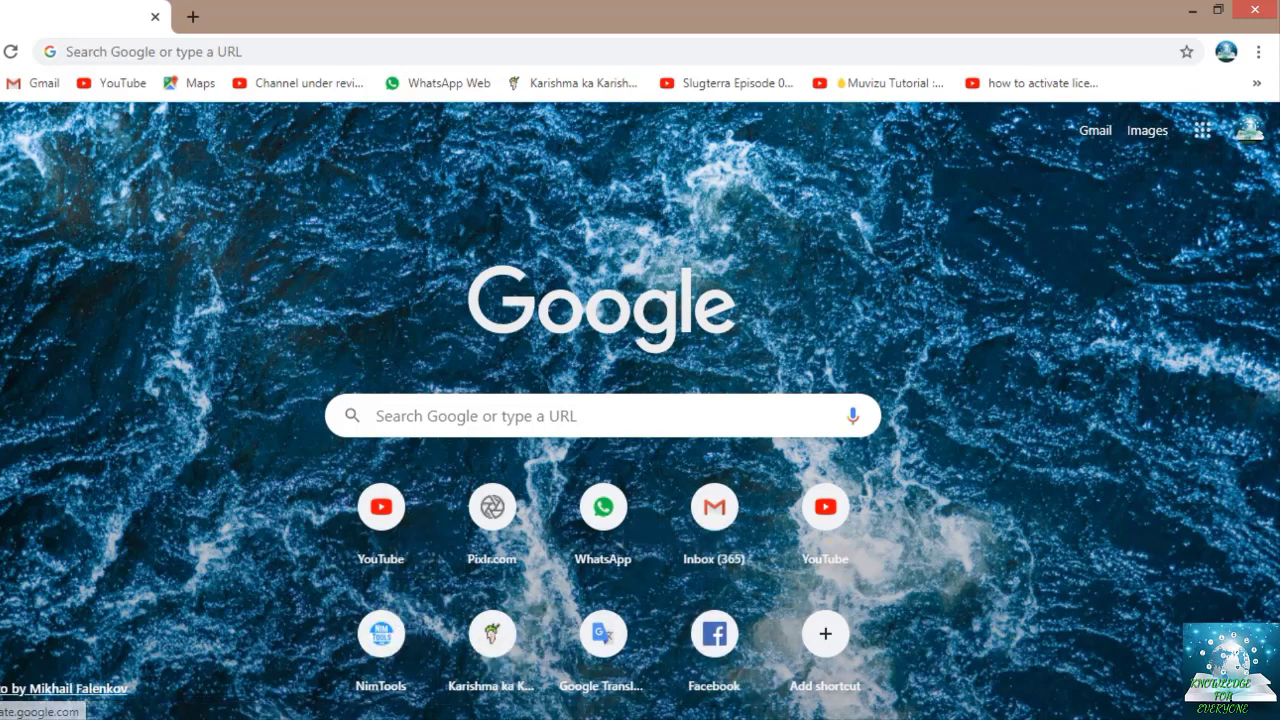
left_click(1230, 695)
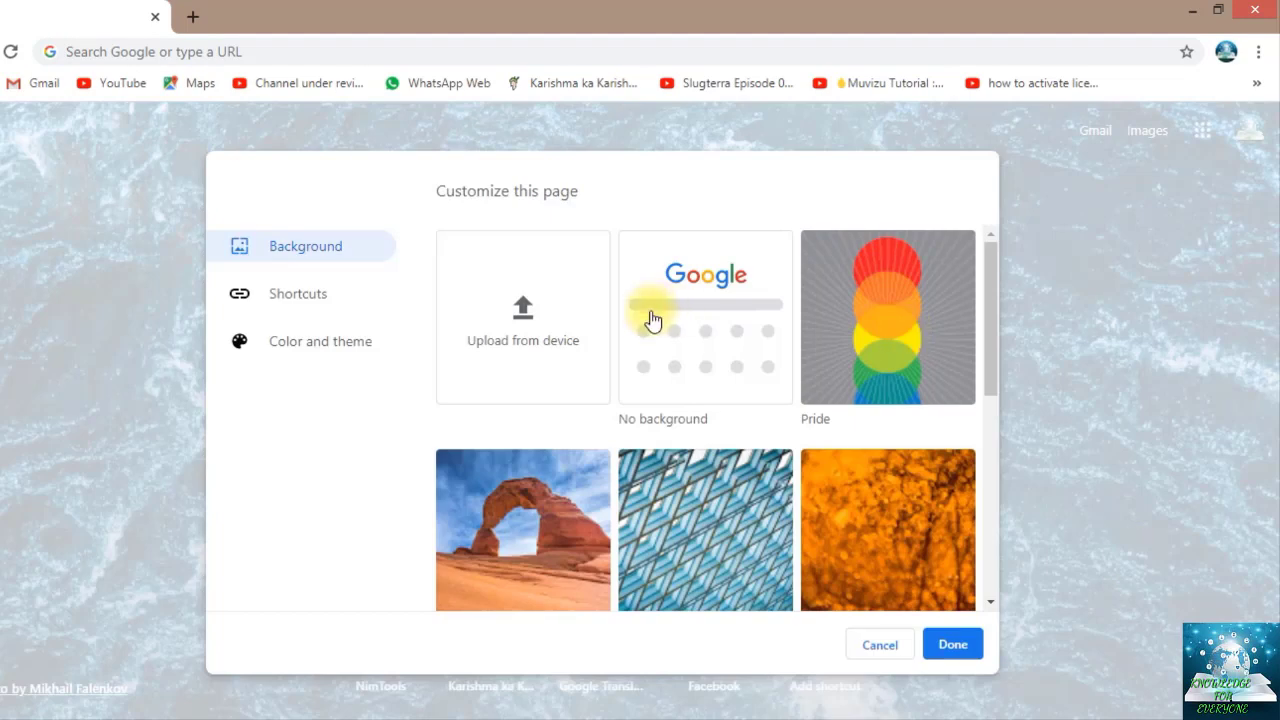
left_click(655, 320)
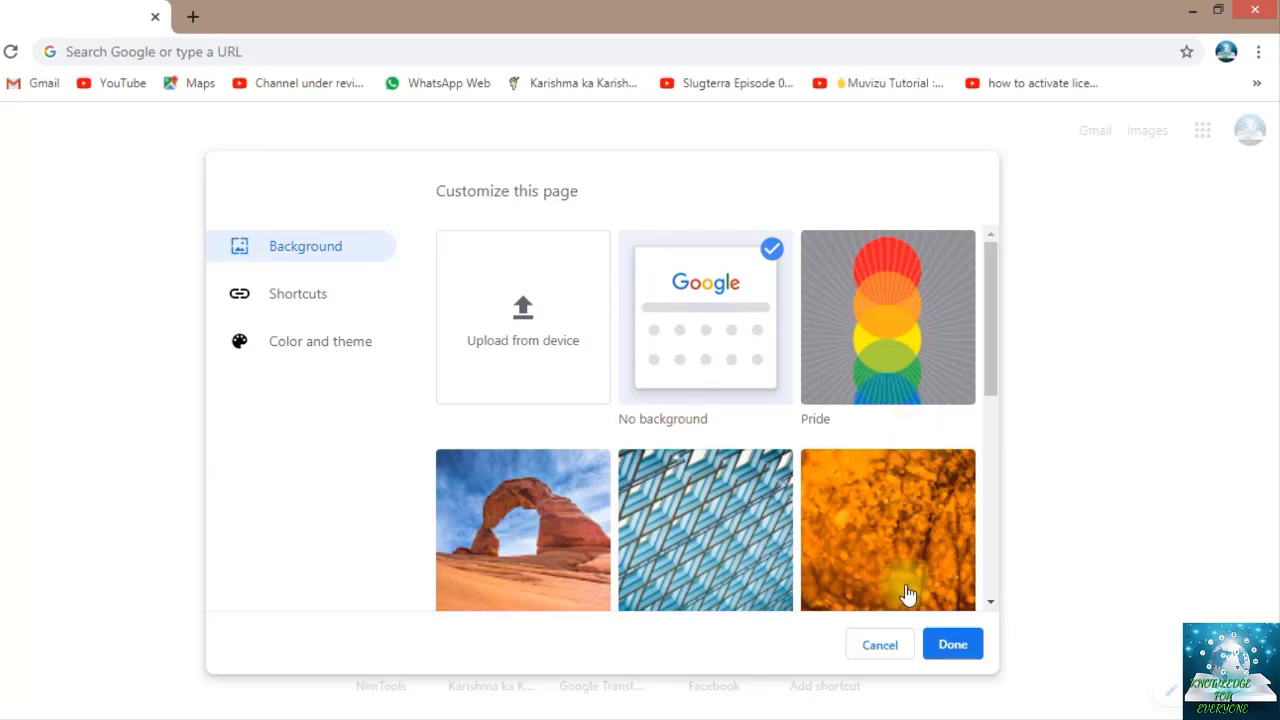
left_click(290, 300)
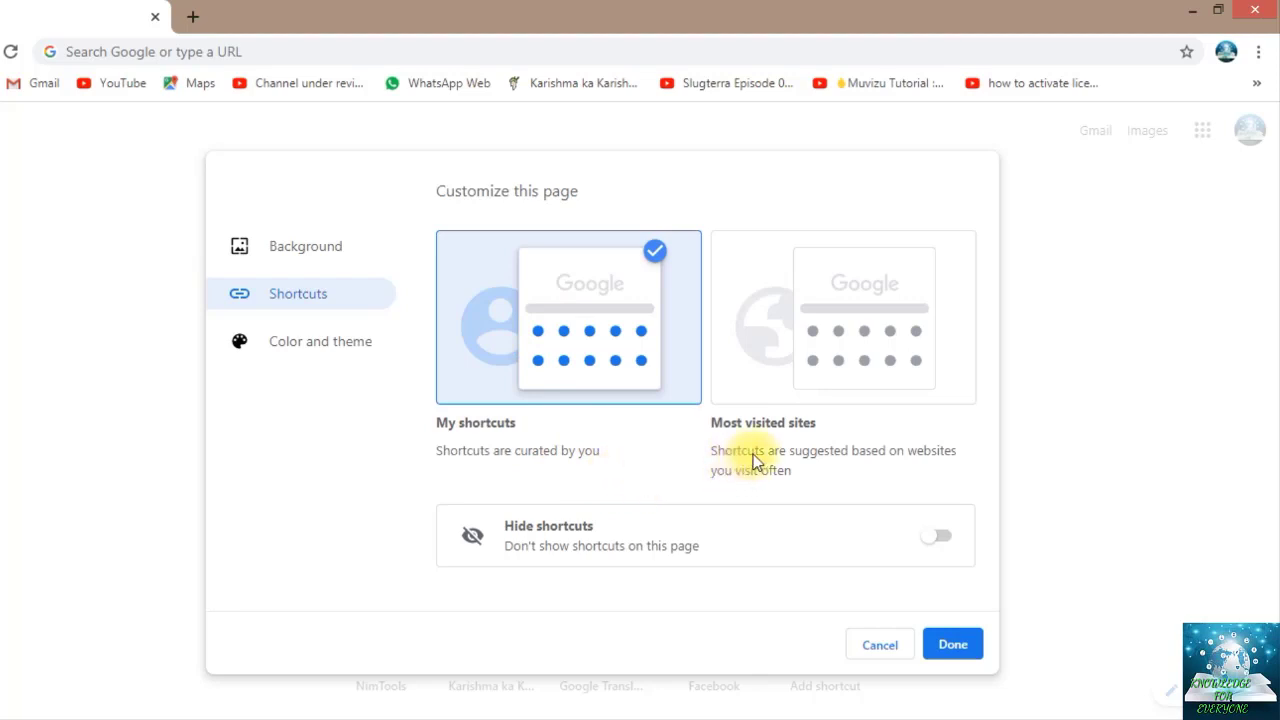
Try Most visited sites, return to My shortcuts, then turn Hide shortcuts on and confirm.
left_click(838, 308)
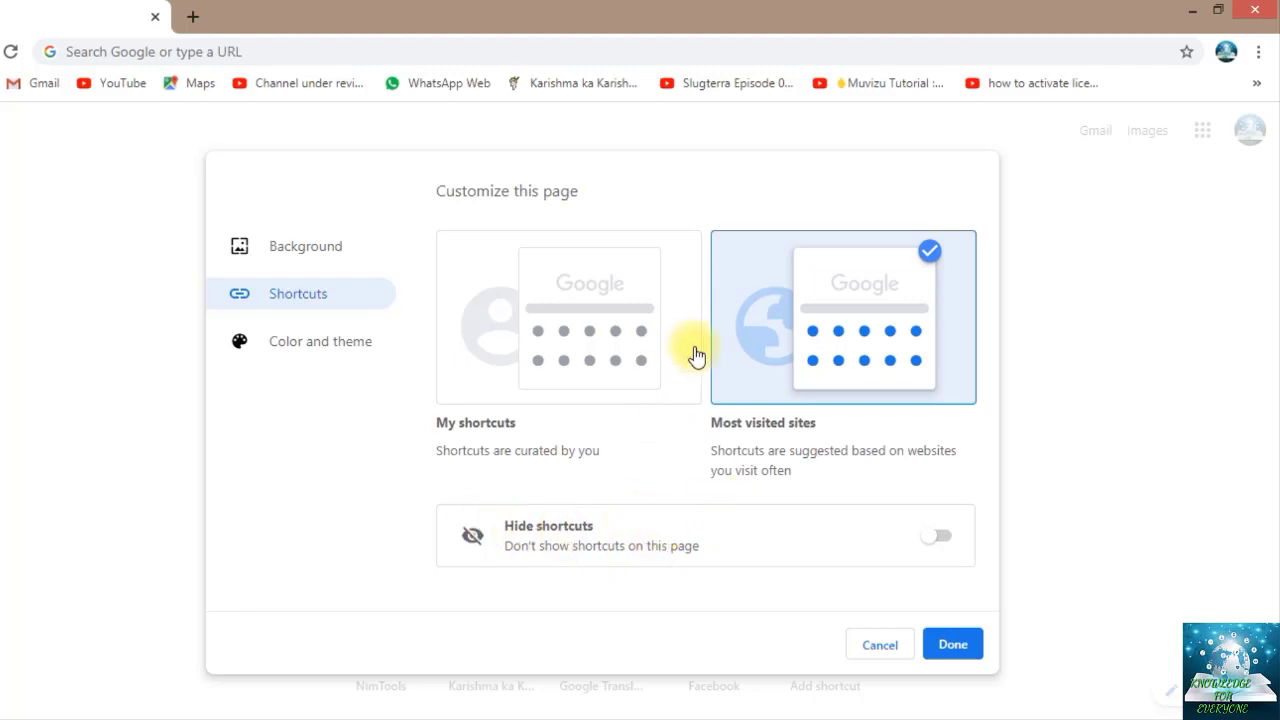
left_click(632, 322)
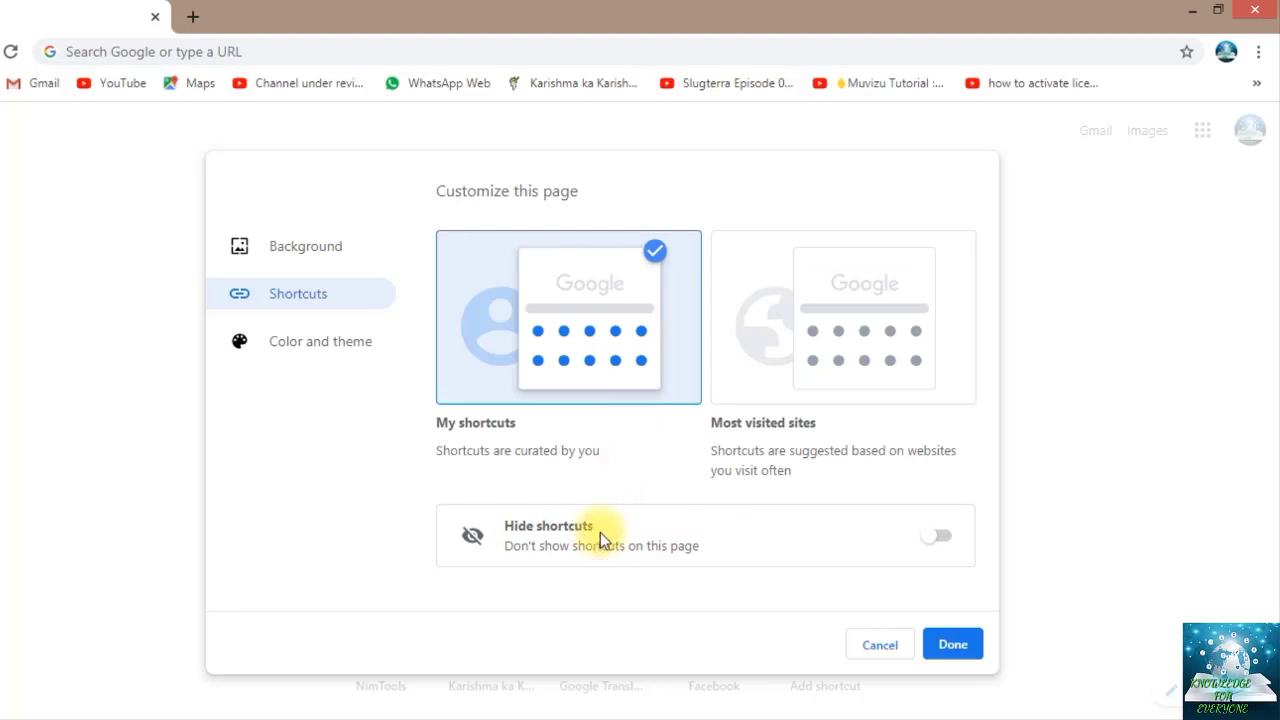
left_click(932, 538)
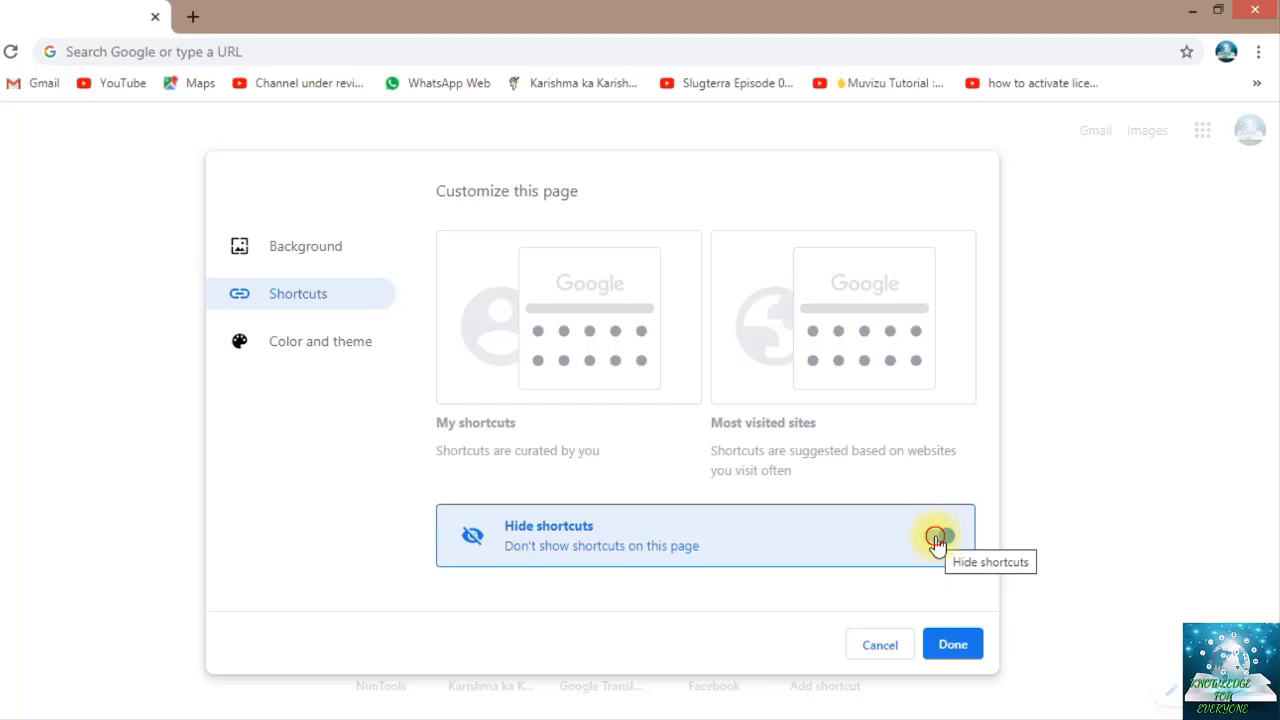
left_click(939, 540)
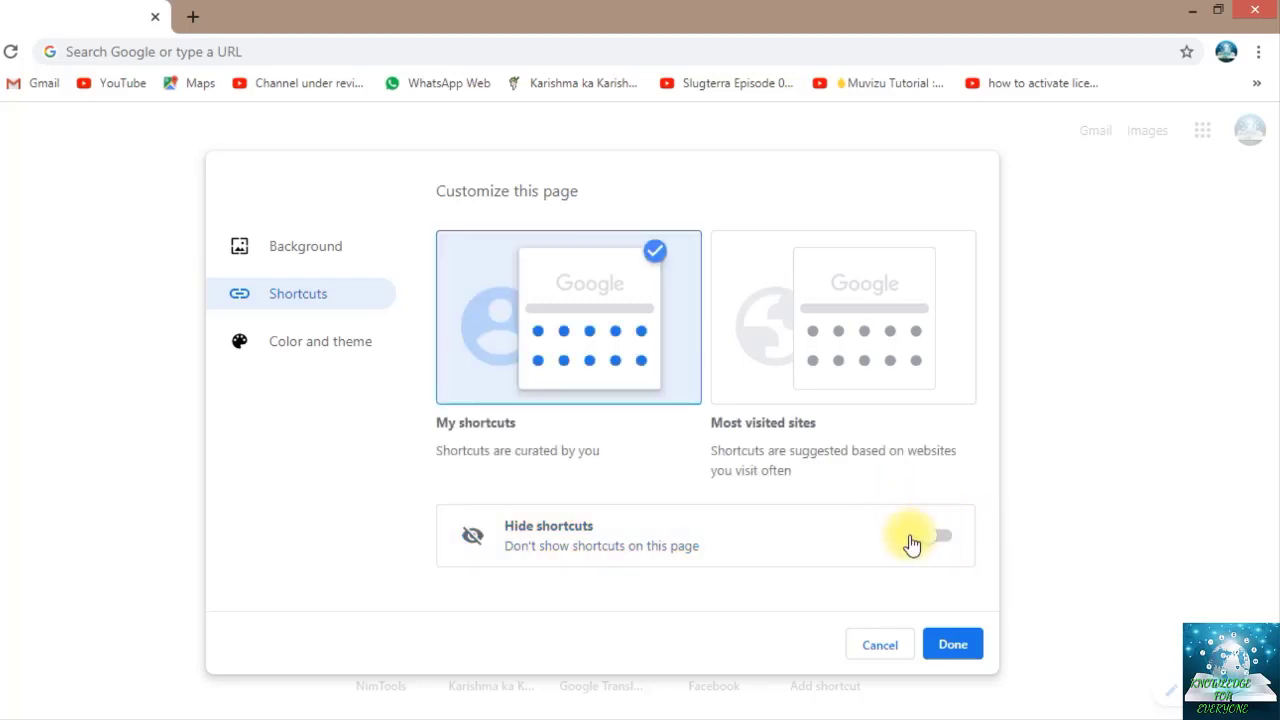
left_click(931, 543)
left_click(943, 648)
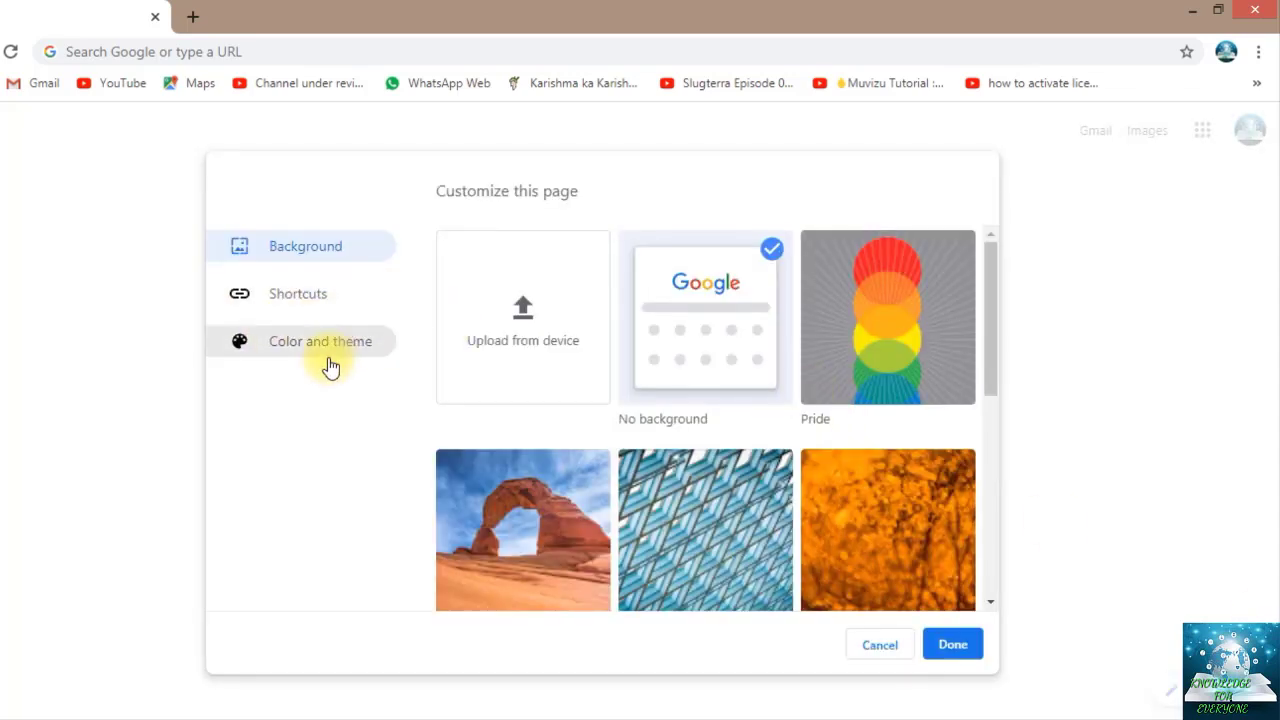
Preview the black, slate, crimson and red colour themes before selecting Dark green.
left_click(330, 358)
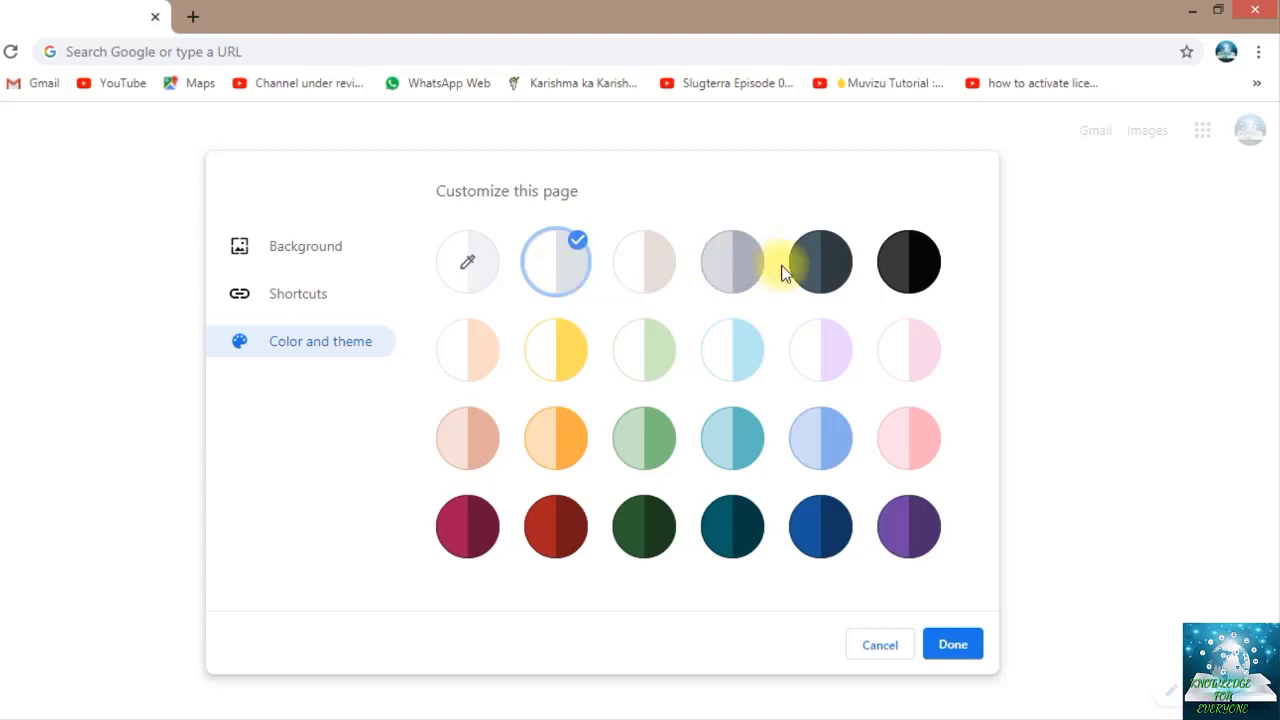
left_click(920, 286)
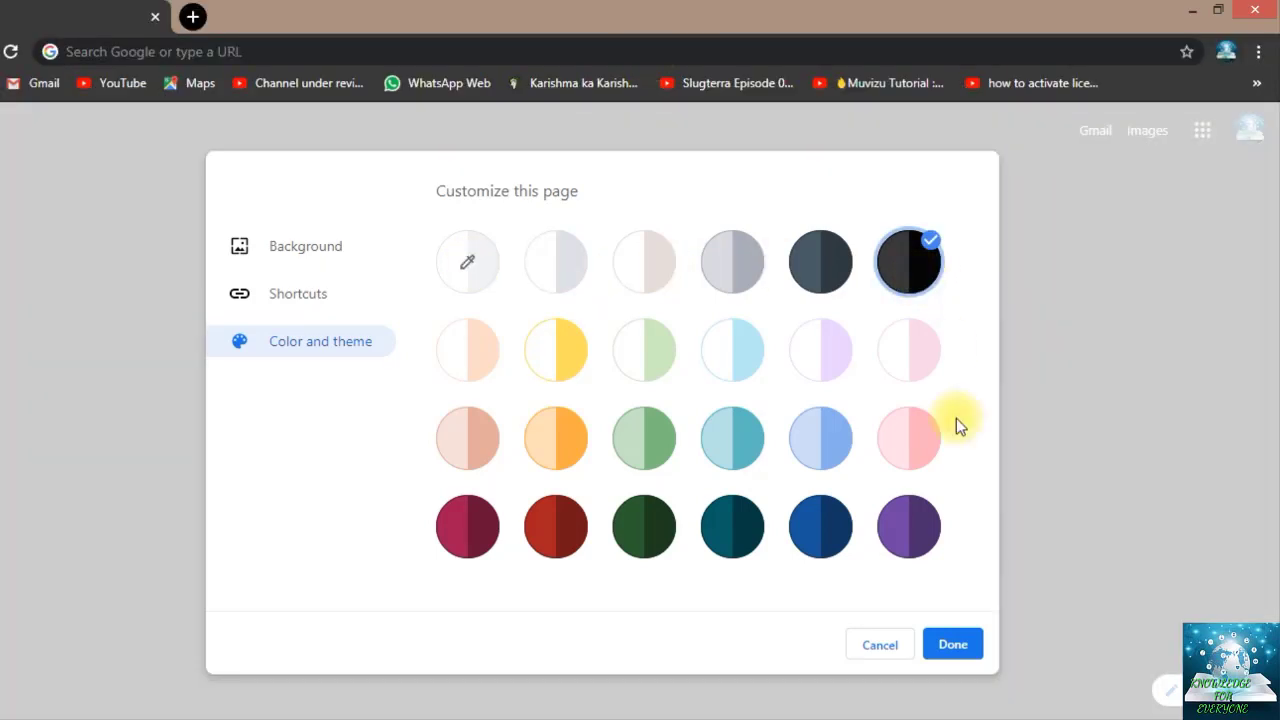
left_click(838, 261)
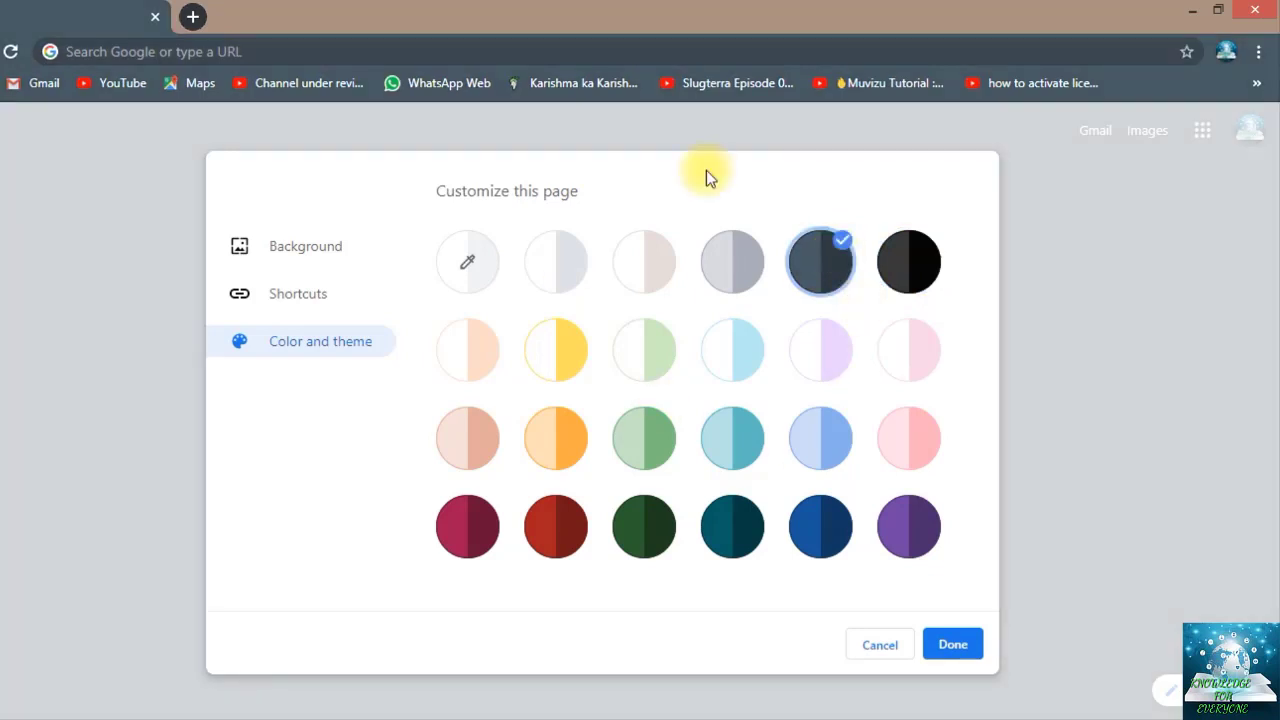
left_click(467, 548)
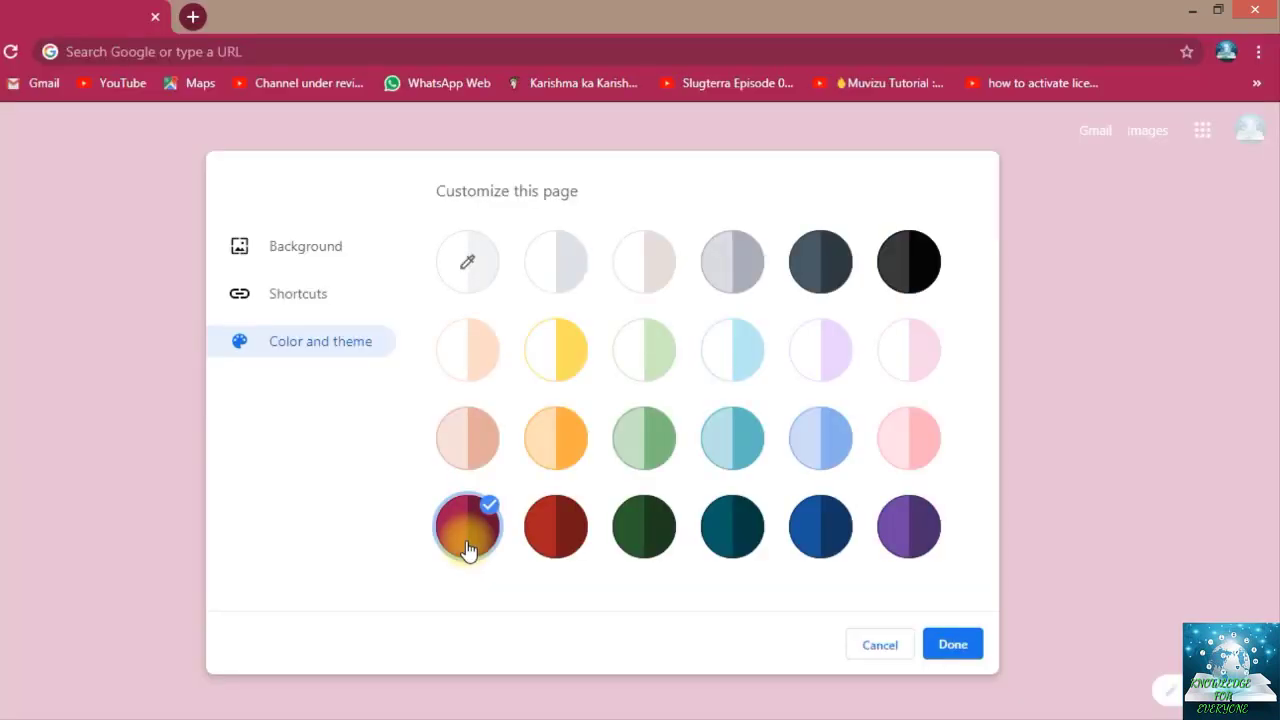
left_click(577, 540)
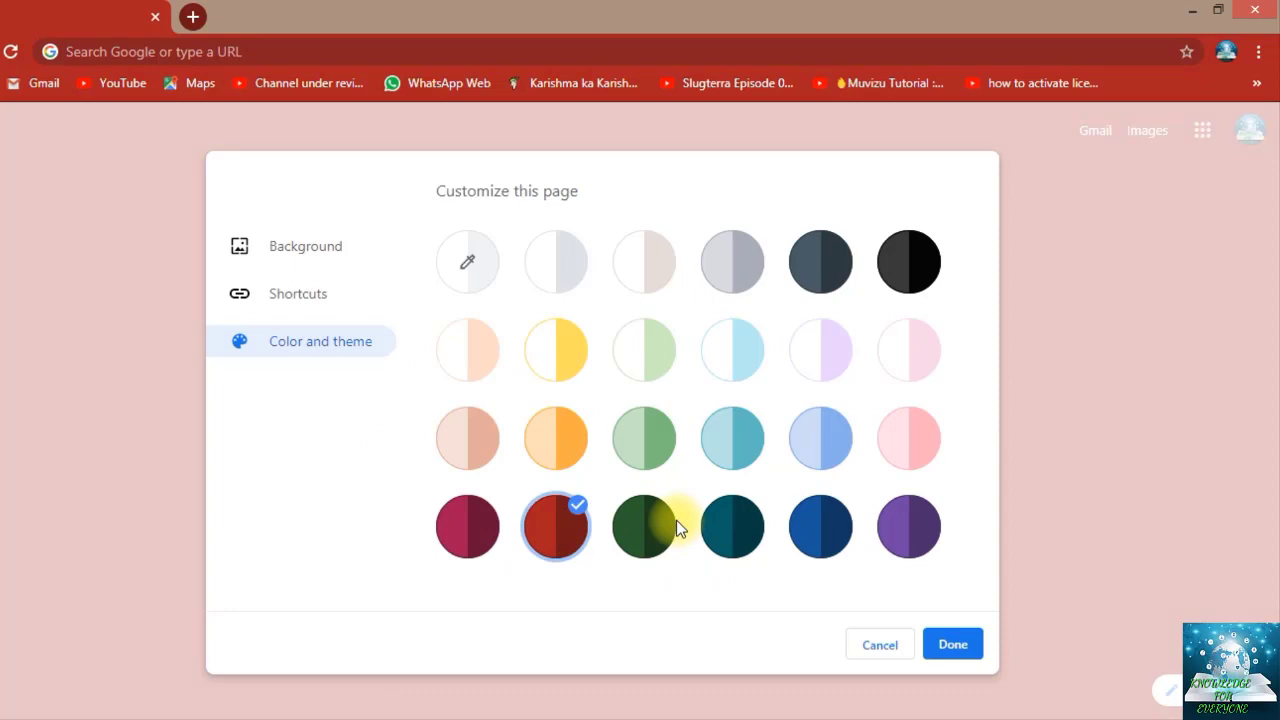
left_click(662, 530)
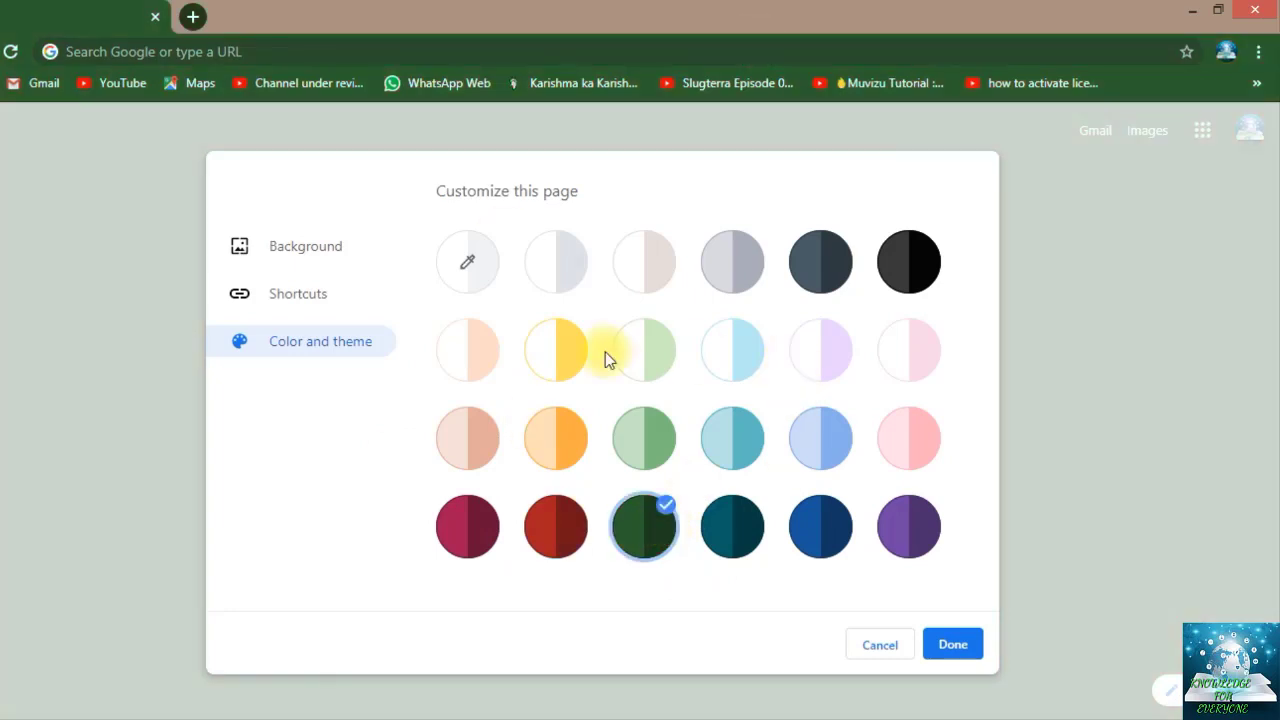
left_click(948, 646)
Dismiss the custom colour picker and save the Dark green theme.
left_click(462, 276)
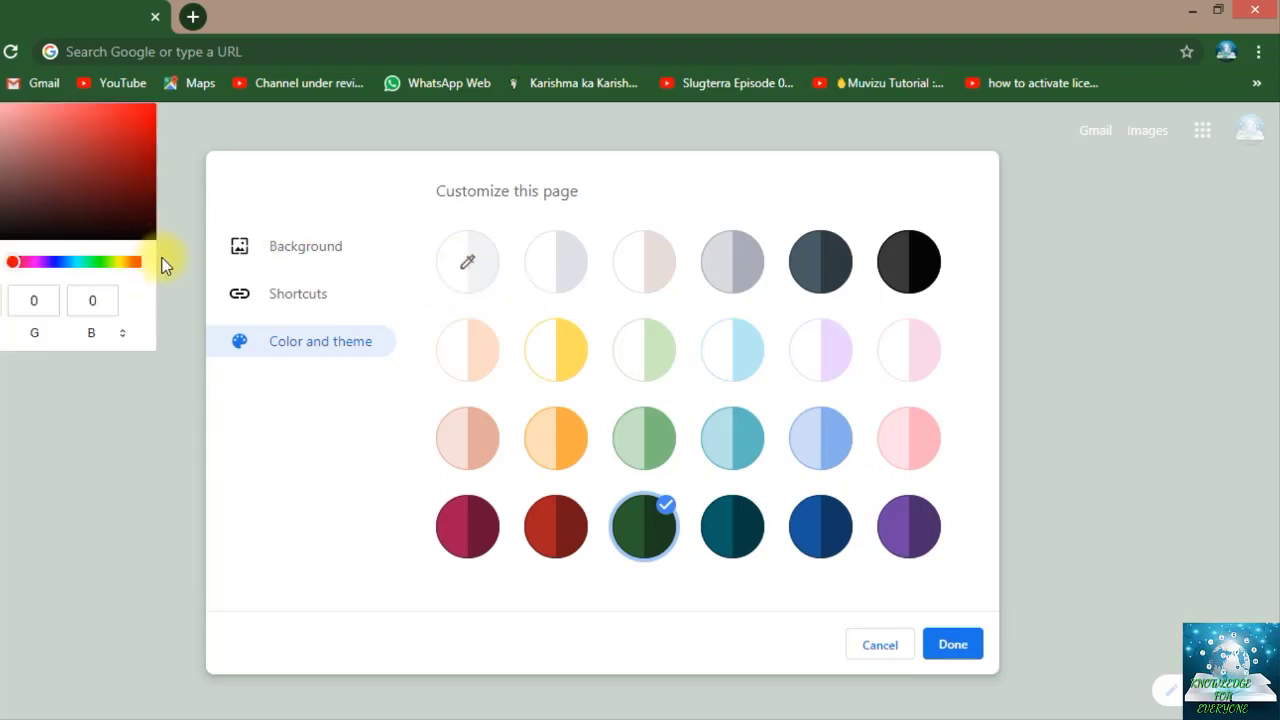
left_click(416, 394)
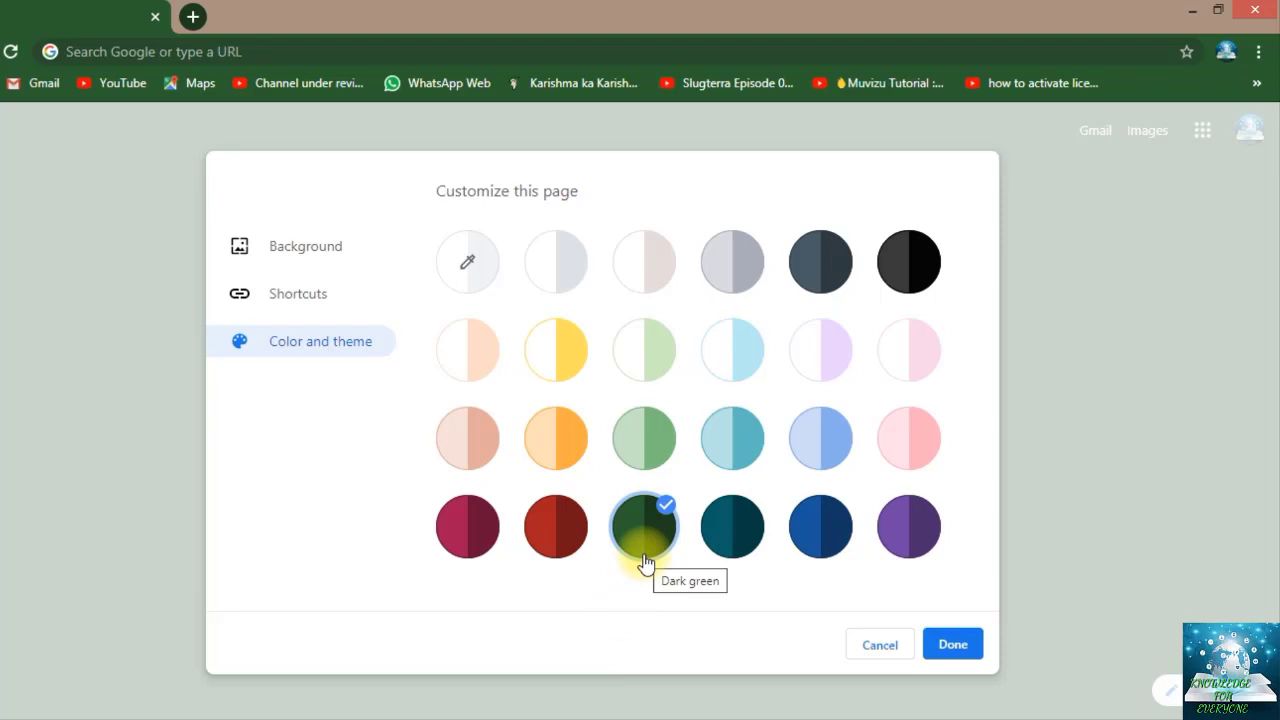
left_click(963, 650)
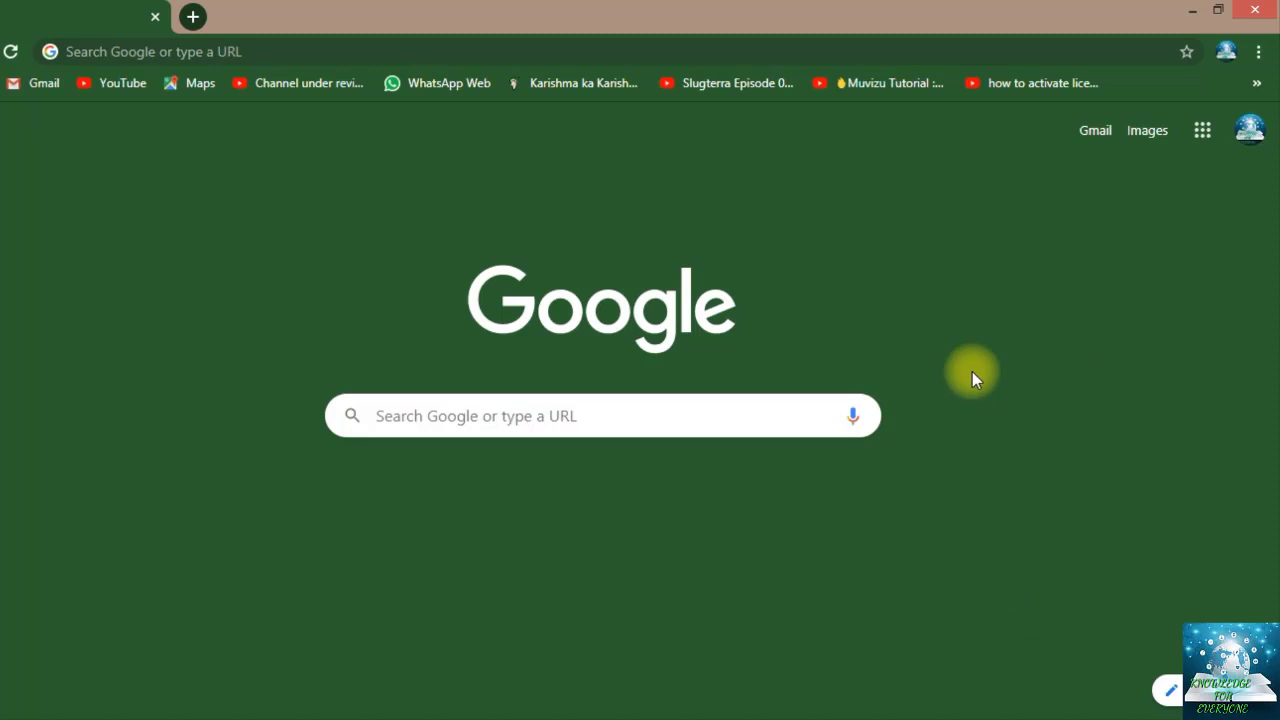
left_click(914, 51)
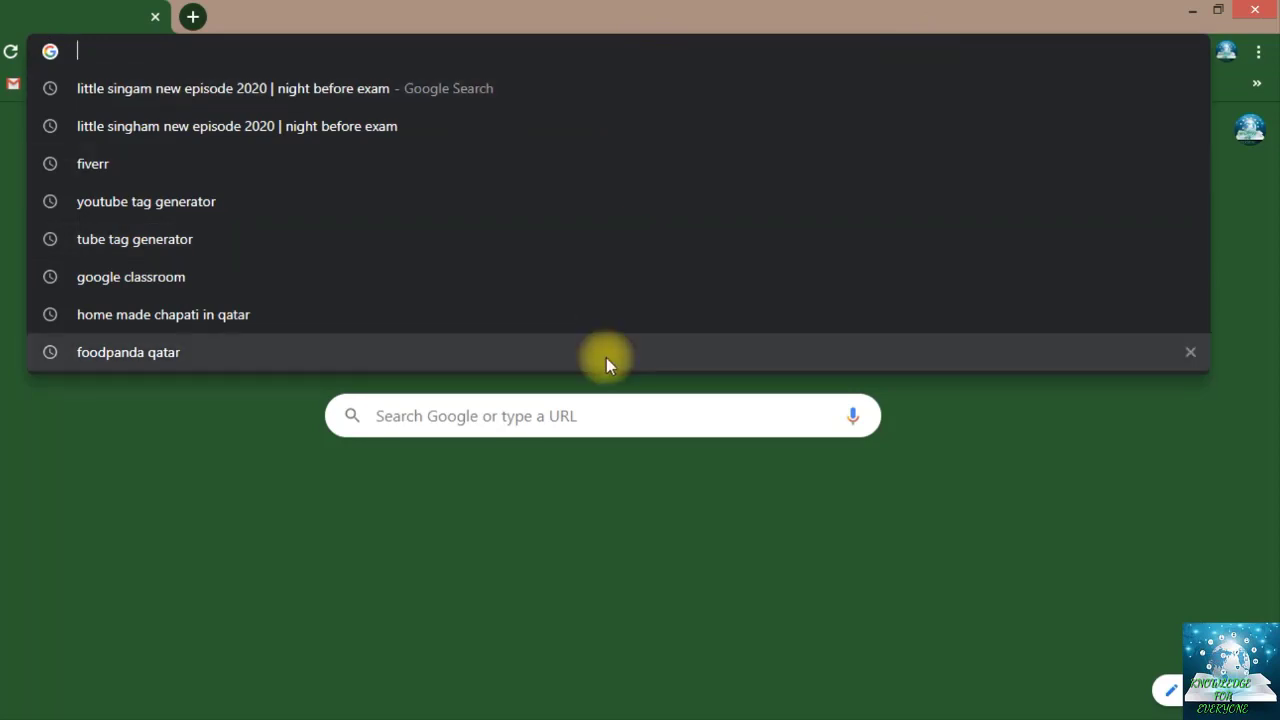
left_click(373, 525)
left_click(443, 418)
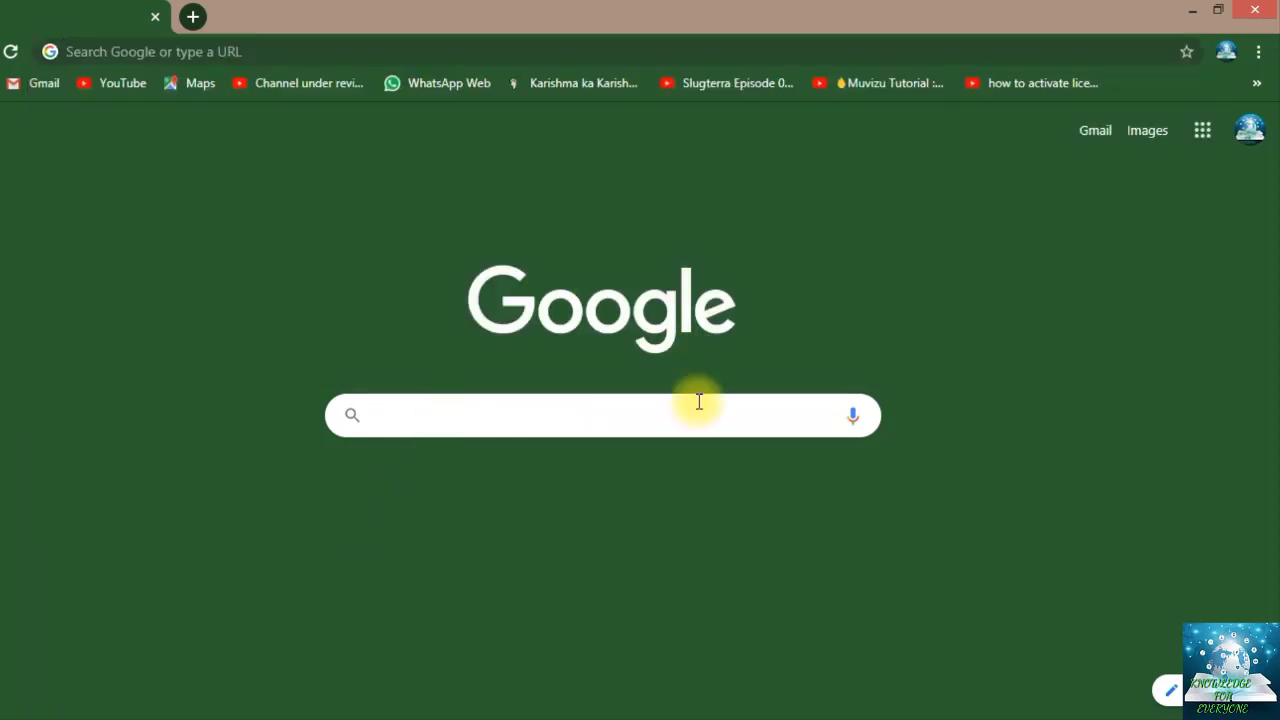
left_click(819, 330)
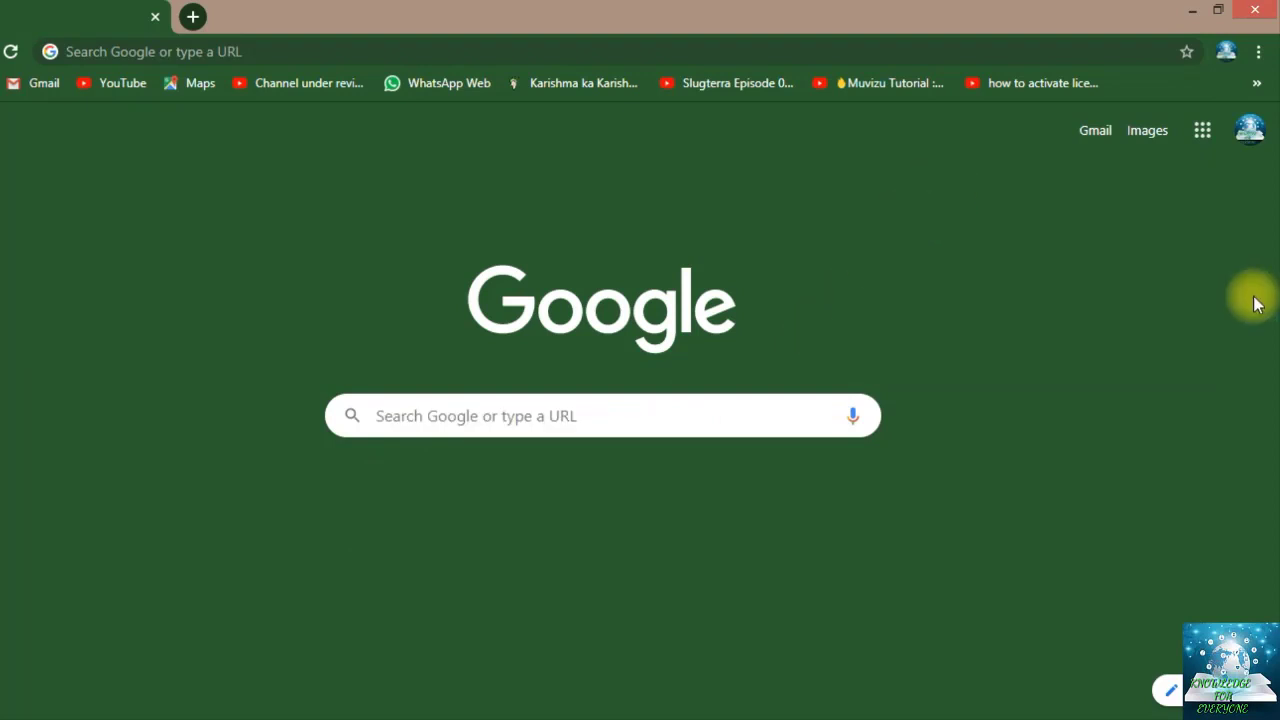